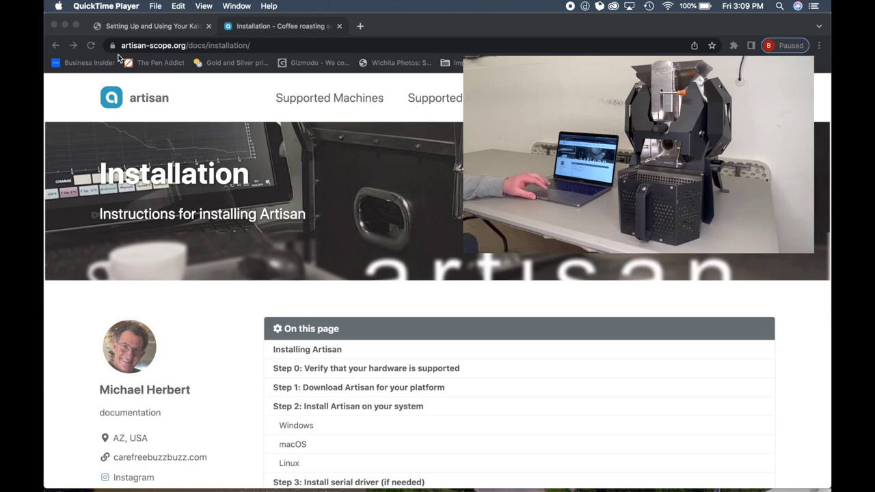
Step: On the Kaleido roaster setup page, download the Pro version's Artisan setting file for the M6
left_click(146, 27)
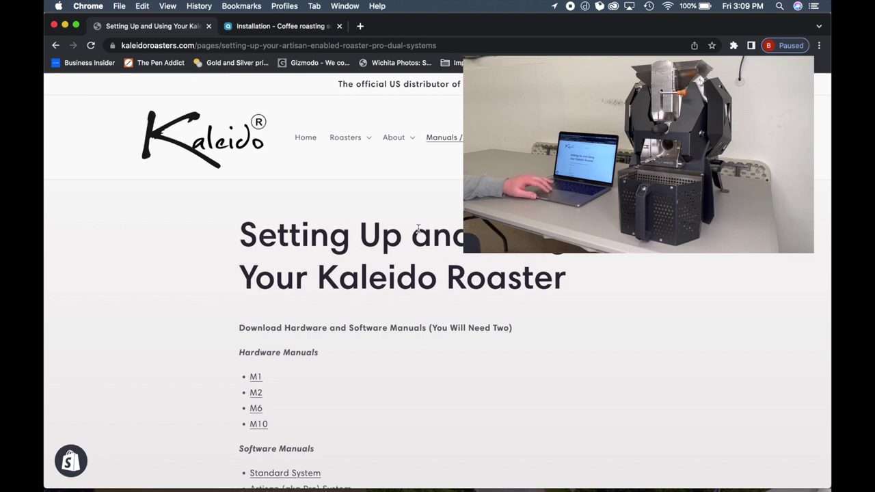
scroll(418, 231, "down", 4)
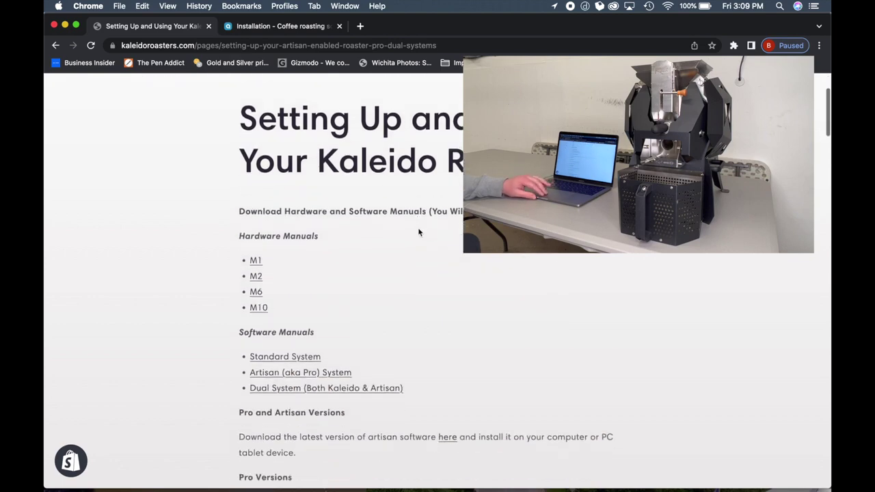
scroll(419, 231, "down", 7)
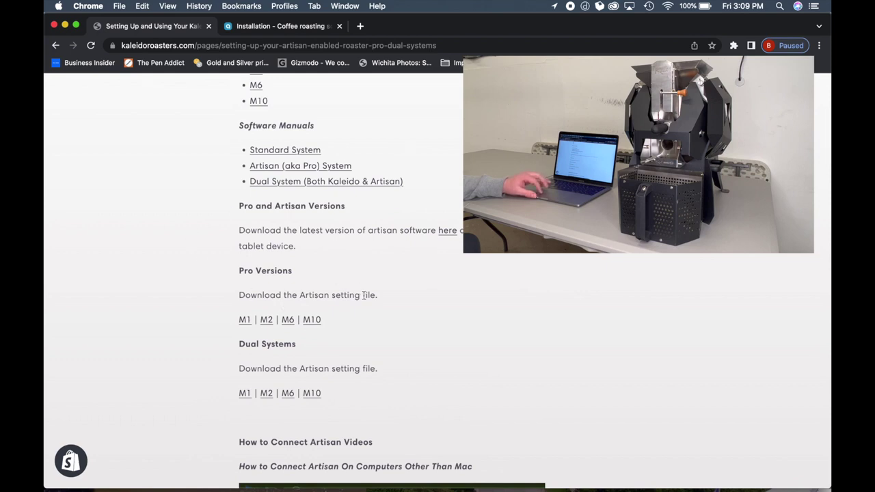
left_click(287, 320)
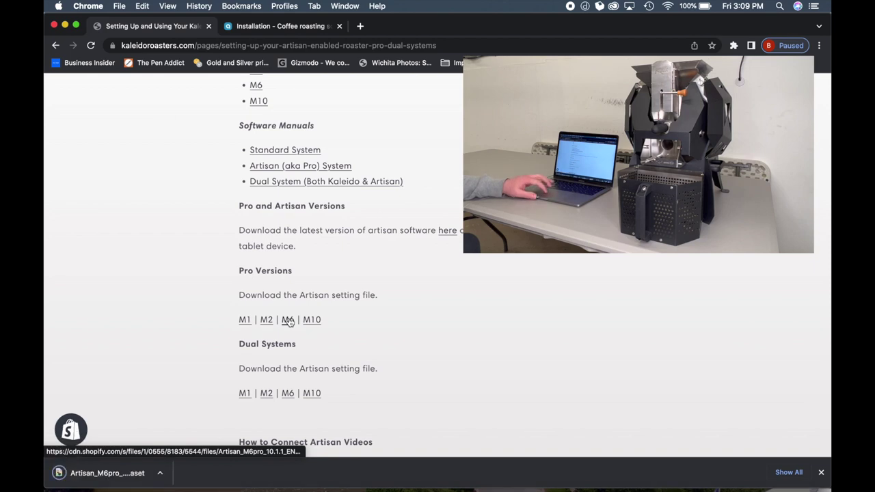
left_click(821, 473)
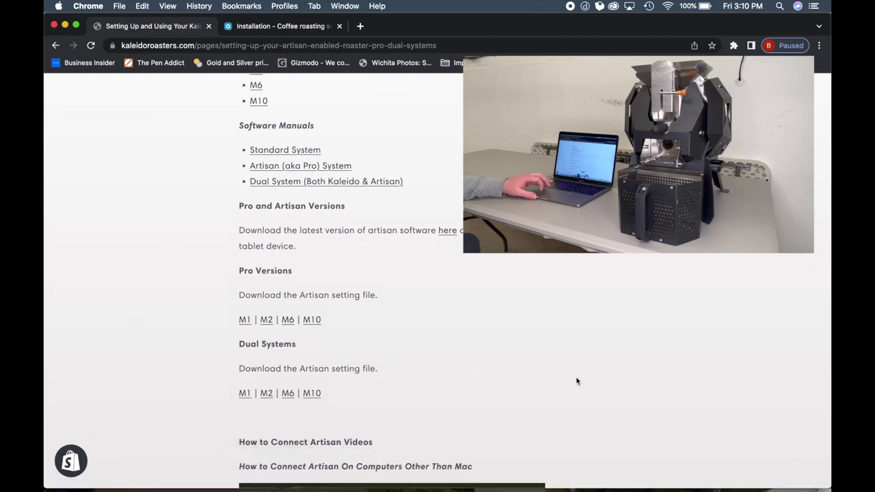
Step: Switch to the Bluetooth settings in System Preferences and pair the Kaleido device by entering its pairing code
mouse_move(442, 482)
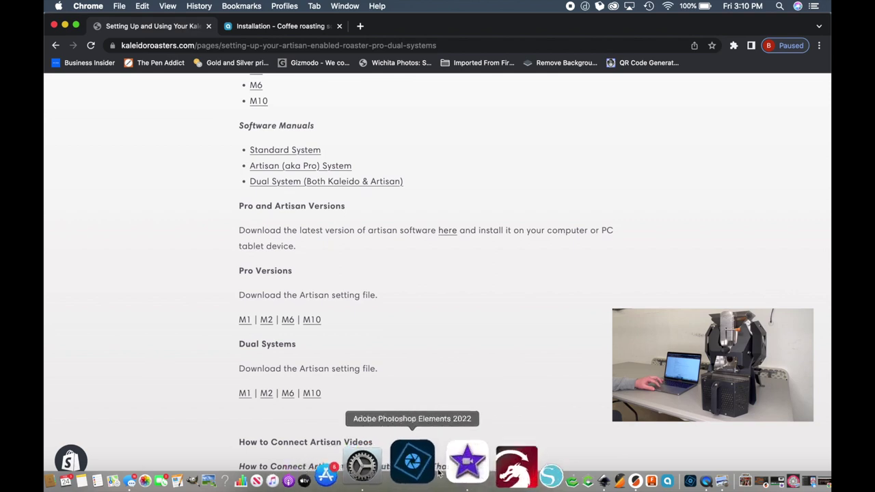
left_click(413, 455)
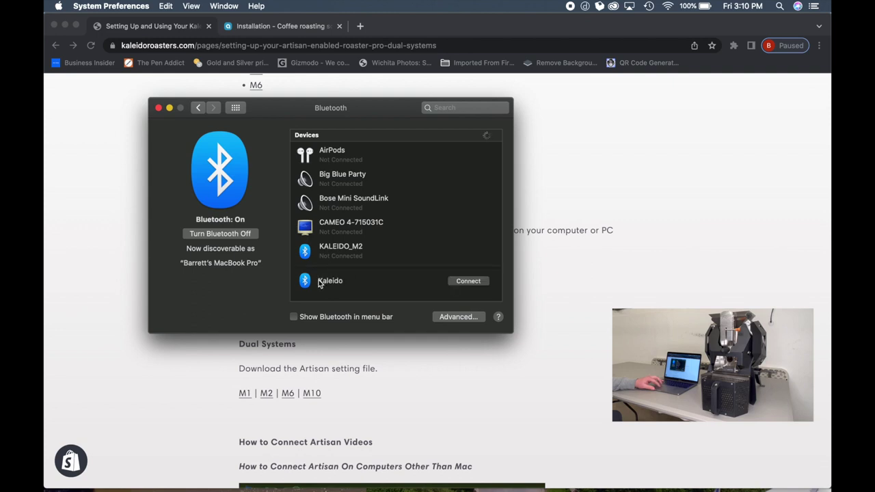
mouse_move(323, 257)
left_click(462, 282)
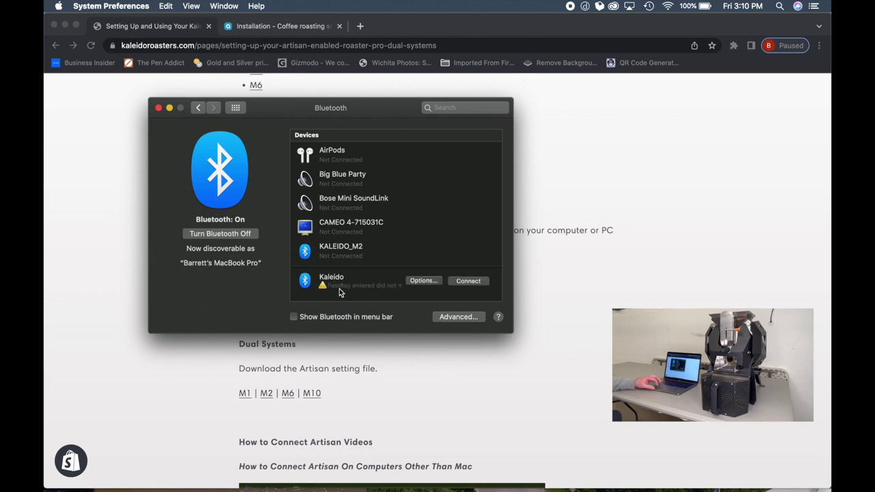
left_click(417, 285)
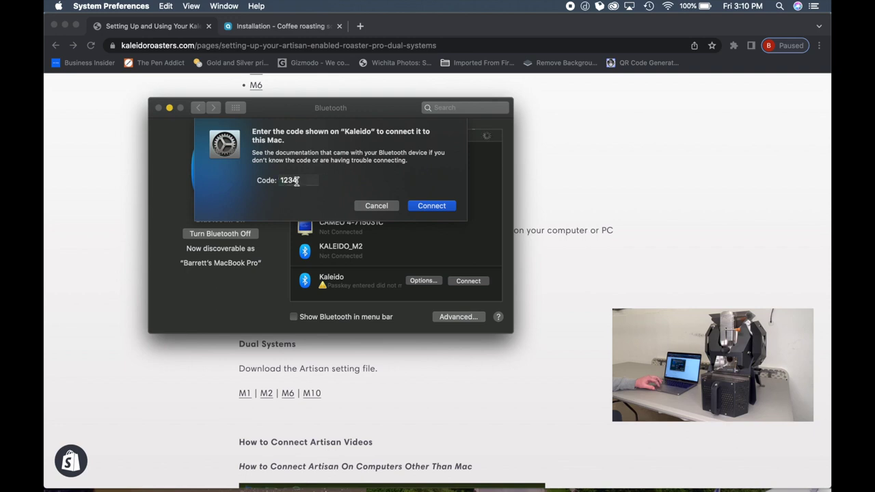
left_click(427, 205)
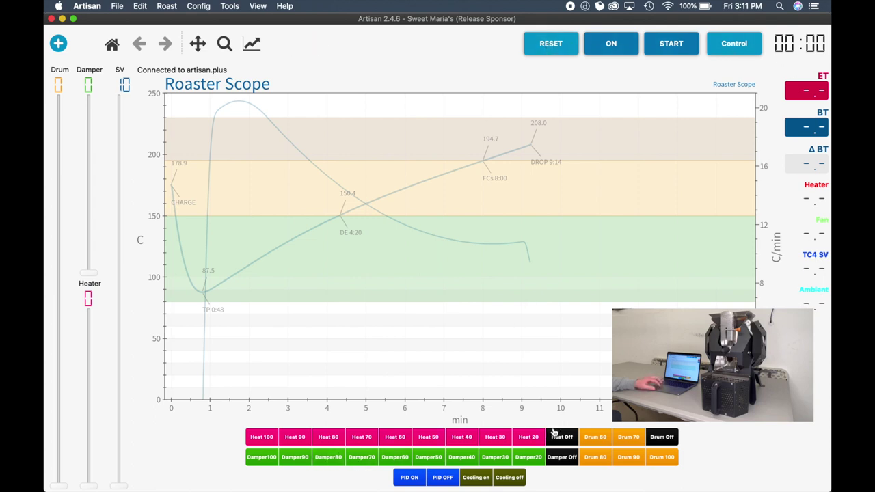
Step: In Artisan, load the settings file Artisan_M6pro_10.1.1_EN.aset from the Desktop
left_click(286, 7)
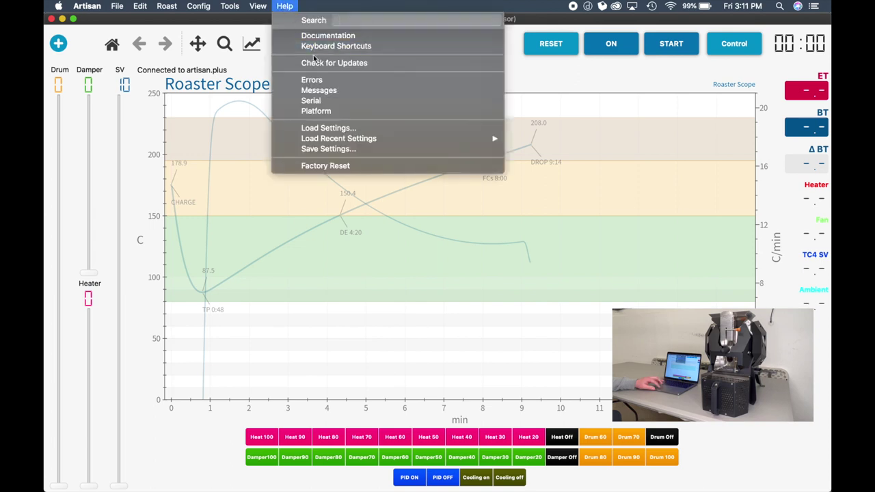
left_click(328, 128)
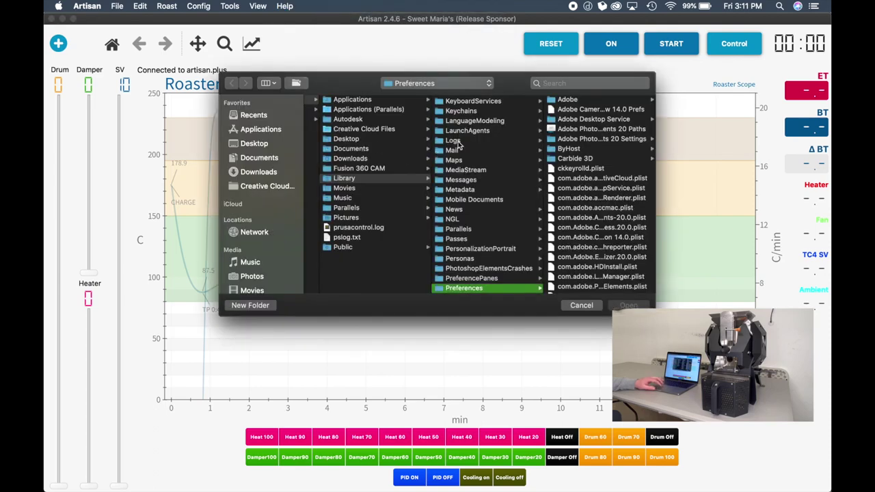
scroll(459, 145, "up", 10)
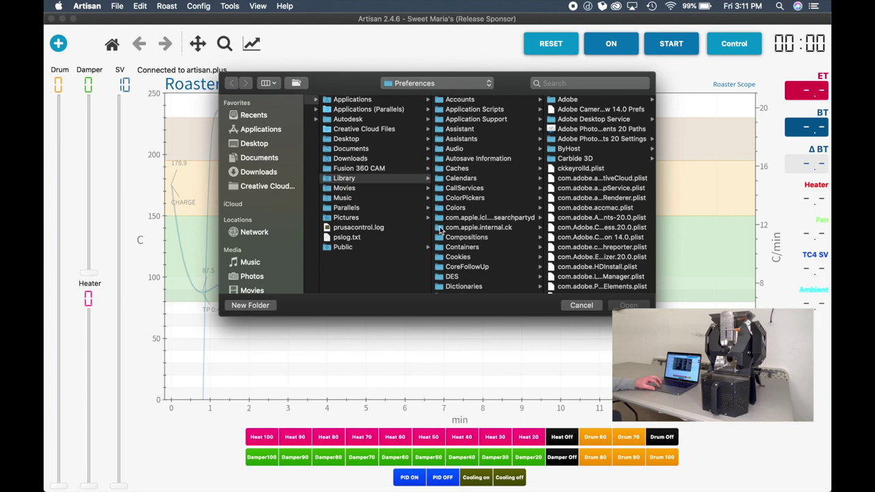
left_click(351, 140)
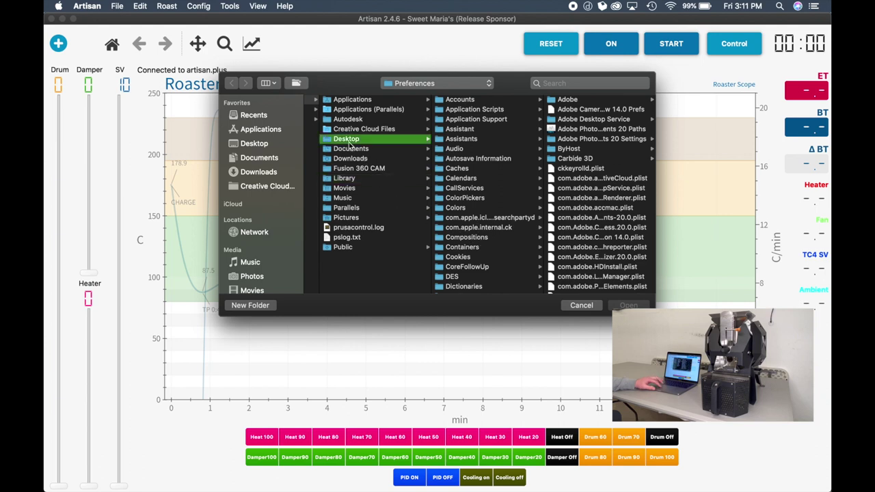
left_click(456, 140)
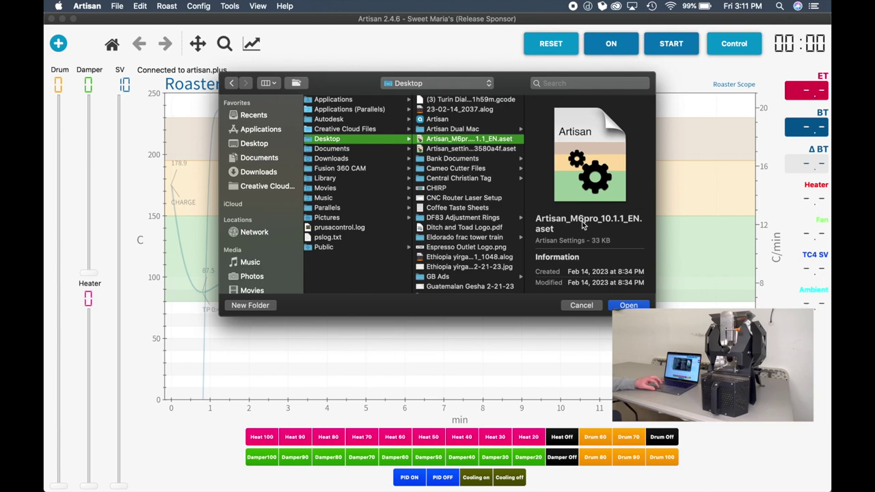
left_click(628, 305)
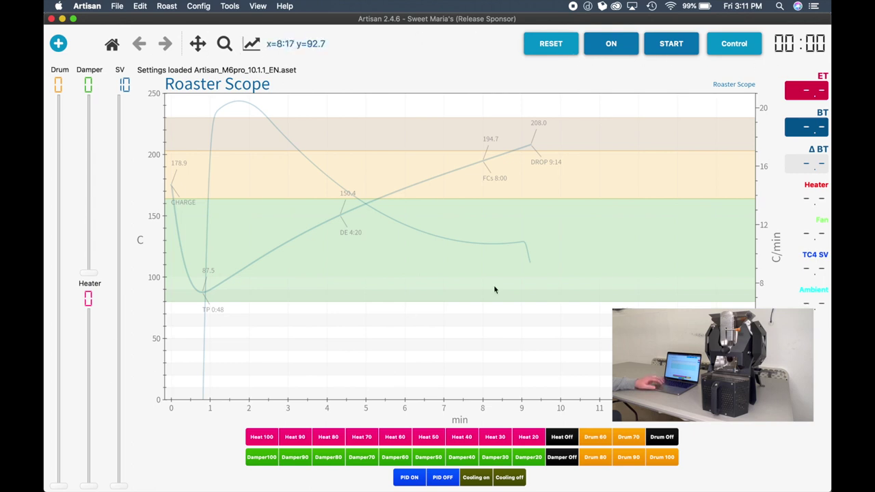
Step: Configure the ET/BT serial port to use /dev/cu.Kaleido-Port with a baud rate of 9600
left_click(195, 5)
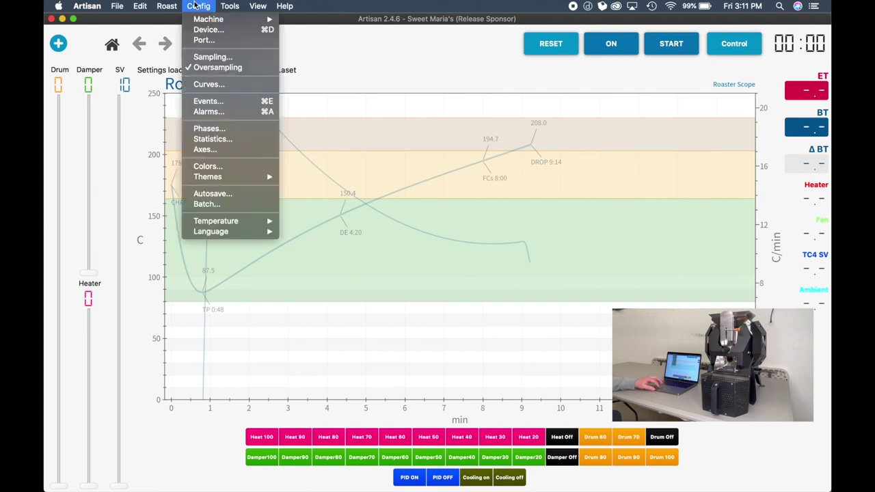
left_click(203, 41)
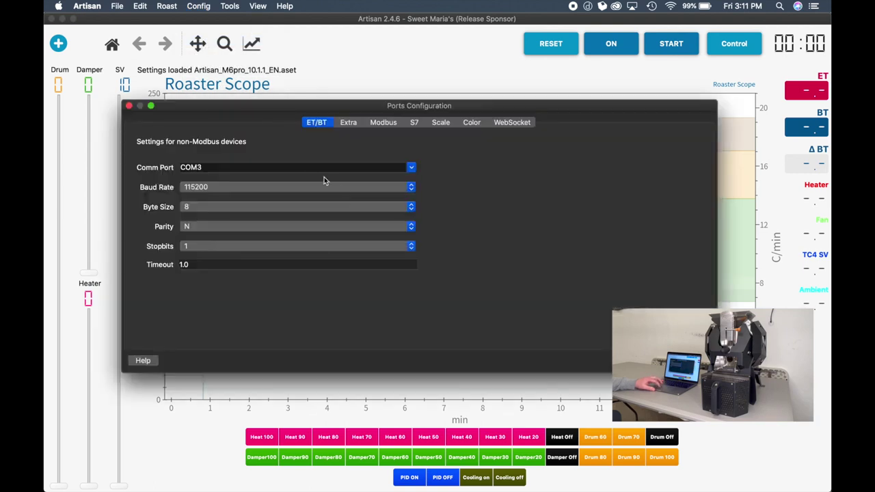
left_click(411, 168)
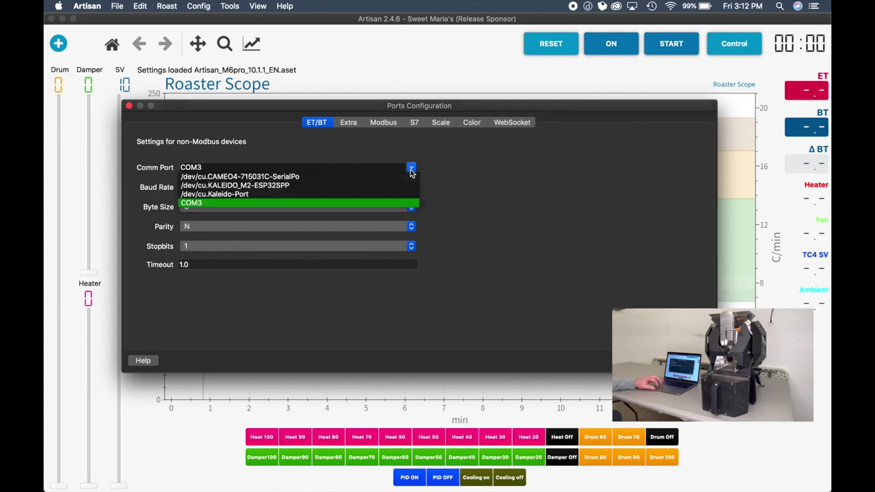
left_click(231, 195)
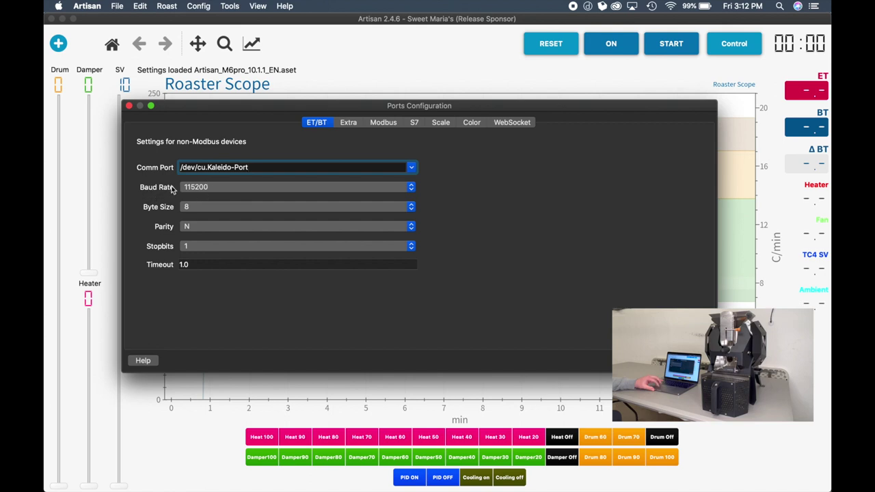
left_click(197, 189)
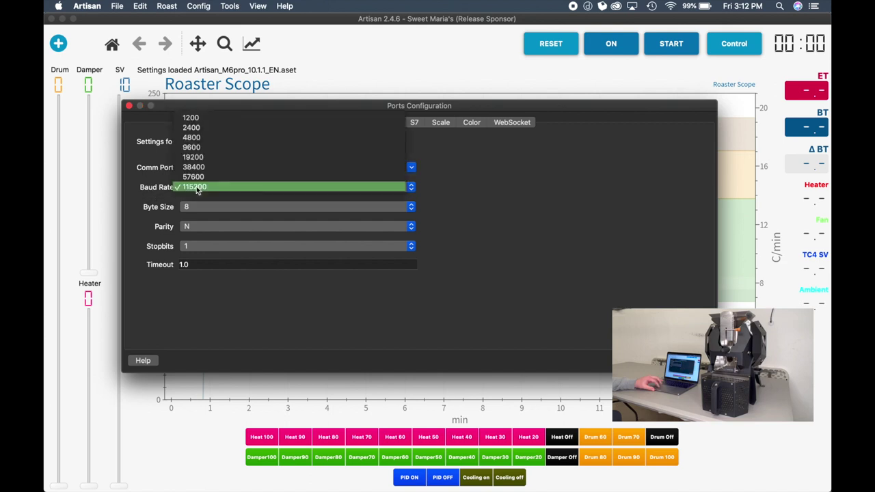
left_click(190, 149)
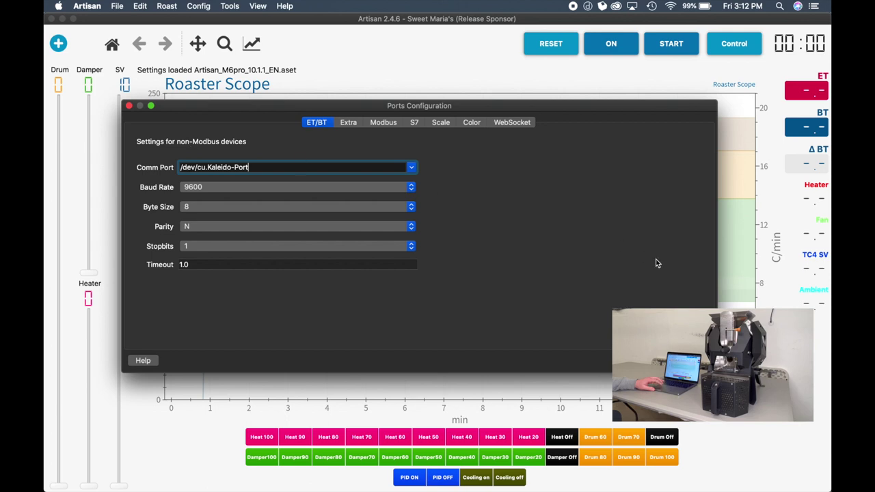
left_click(683, 360)
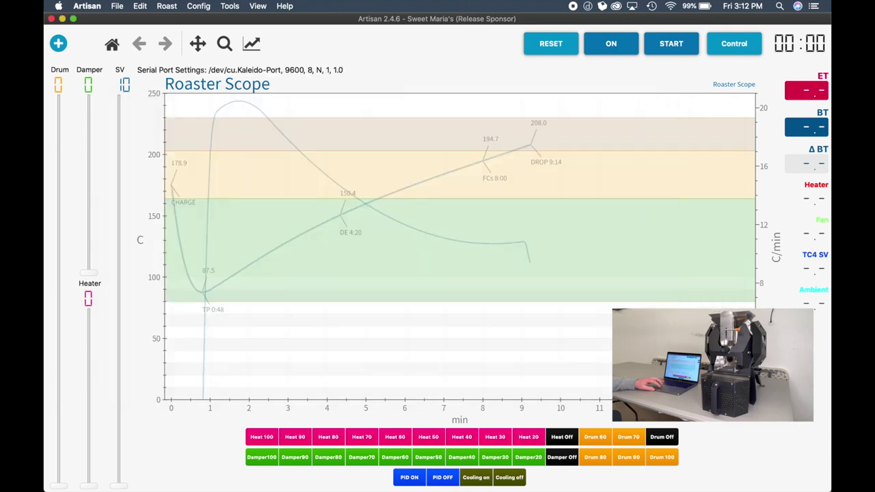
Step: Turn on the roaster connection and test the drum by setting it to 100, then off
left_click(611, 54)
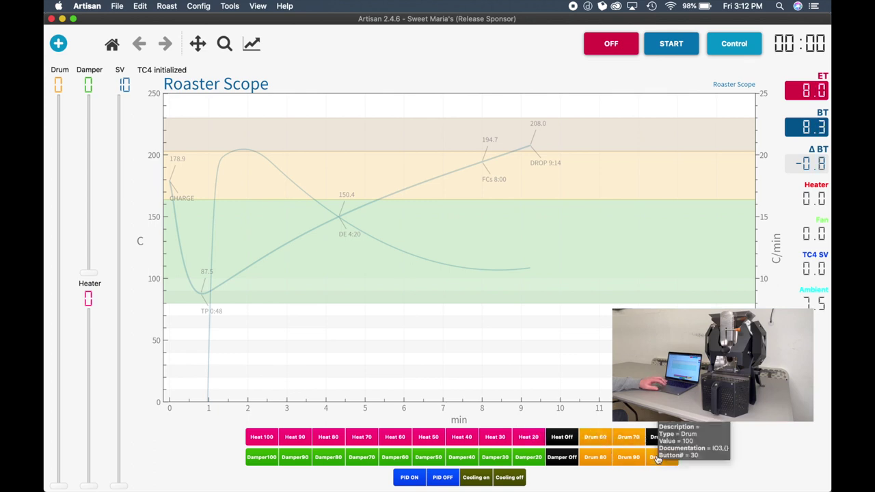
left_click(657, 457)
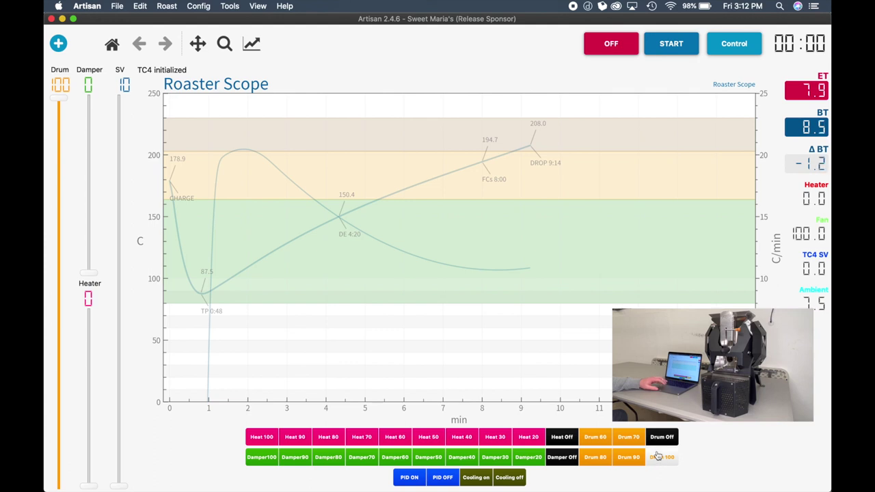
left_click(657, 444)
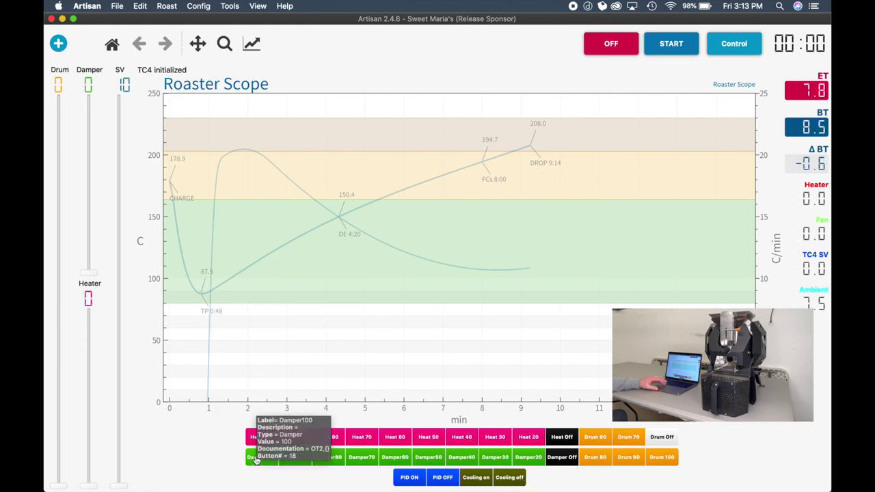
Step: Test the damper at 100, 50, 20 and off, and try the cooling control
left_click(256, 458)
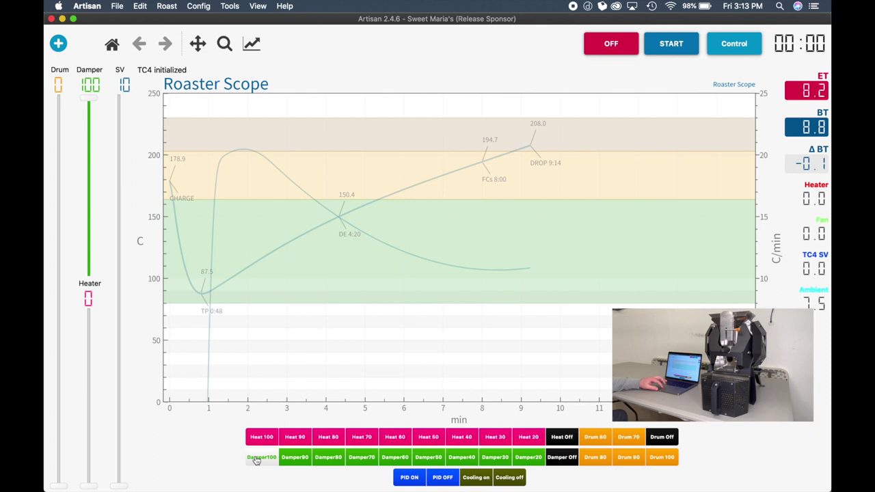
left_click(429, 458)
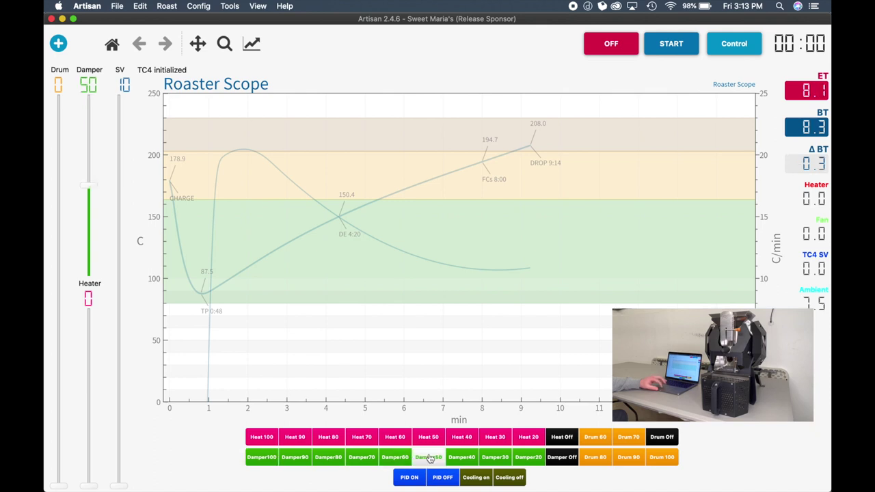
left_click(528, 458)
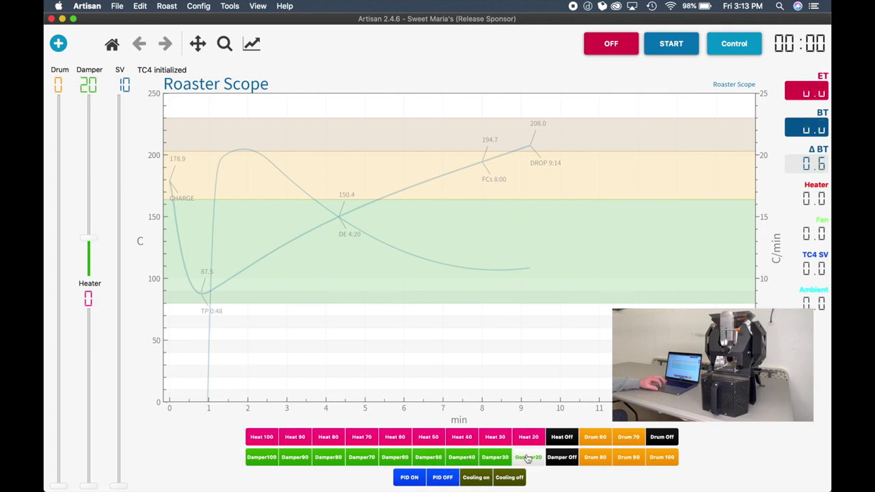
left_click(554, 457)
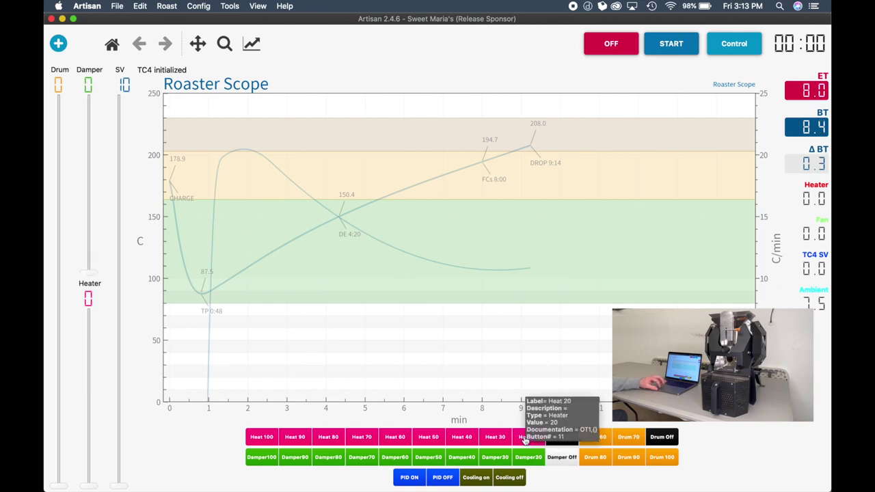
left_click(477, 481)
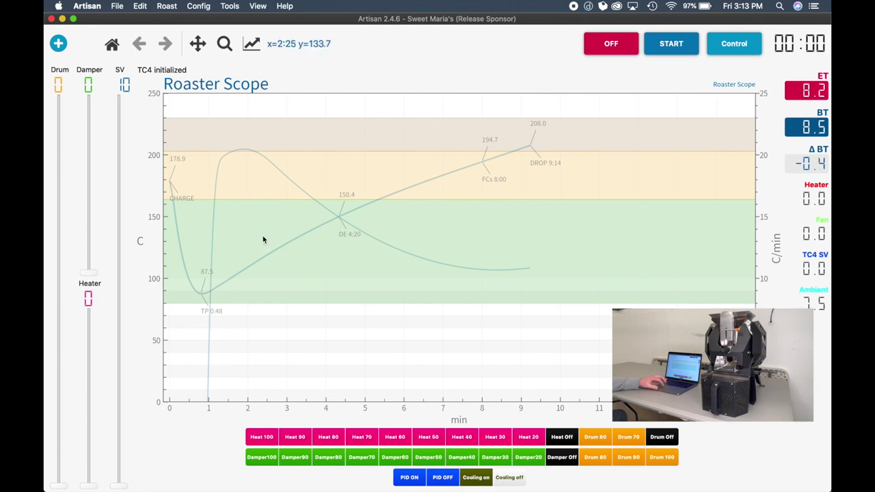
Step: Review the roast's background profile settings and browse the Desktop for profiles that can be loaded
left_click(194, 5)
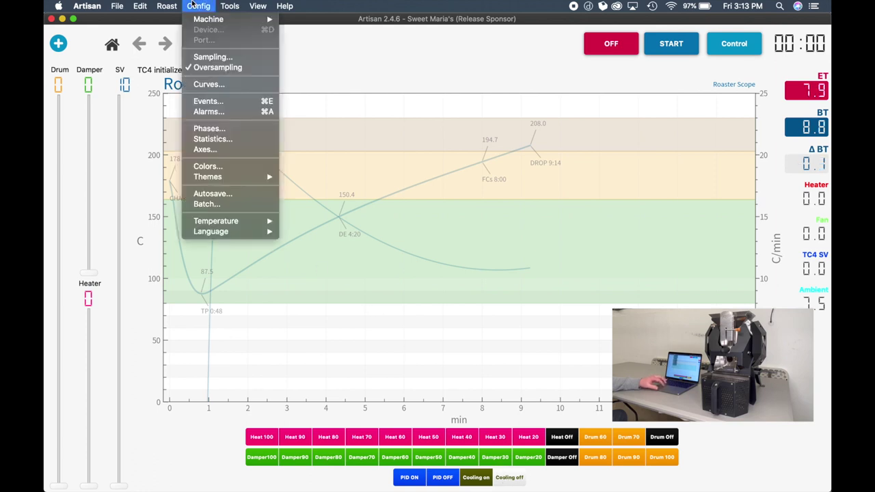
mouse_move(222, 5)
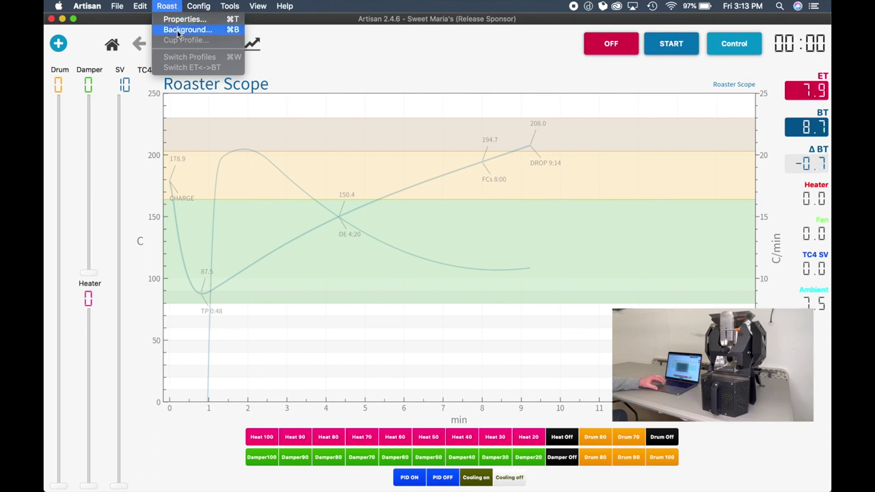
left_click(183, 29)
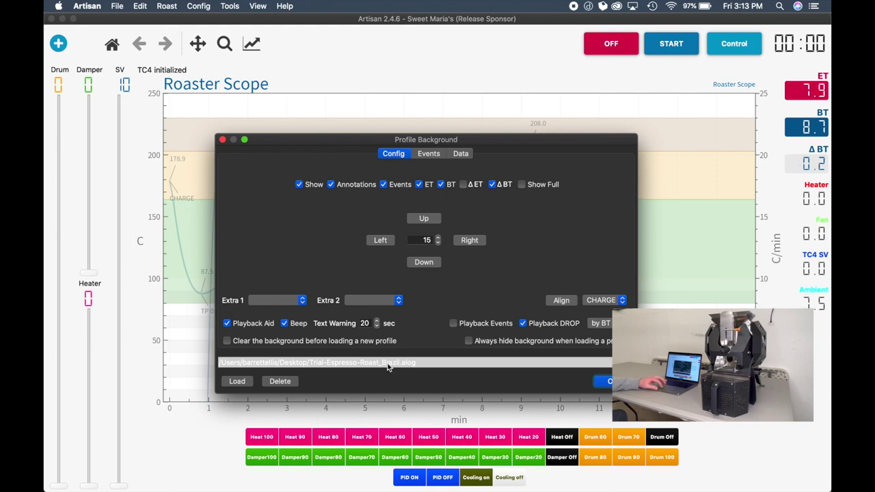
left_click(245, 382)
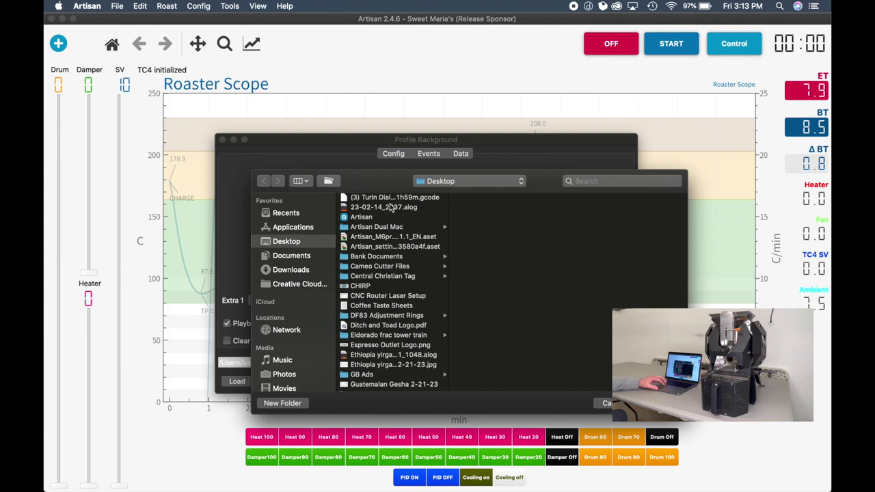
left_click(606, 402)
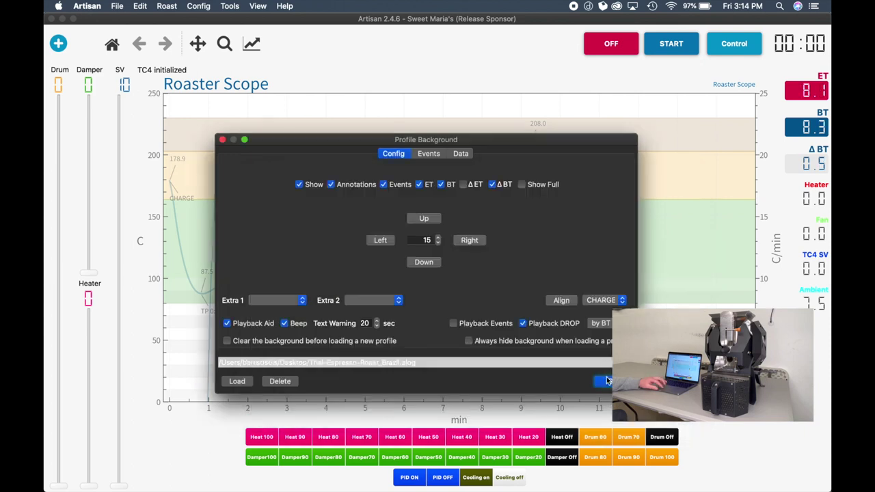
left_click(607, 381)
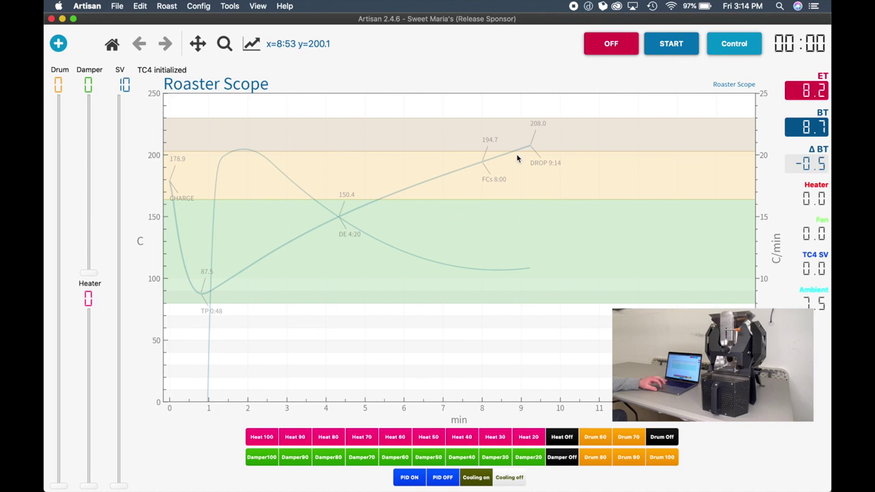
mouse_move(398, 460)
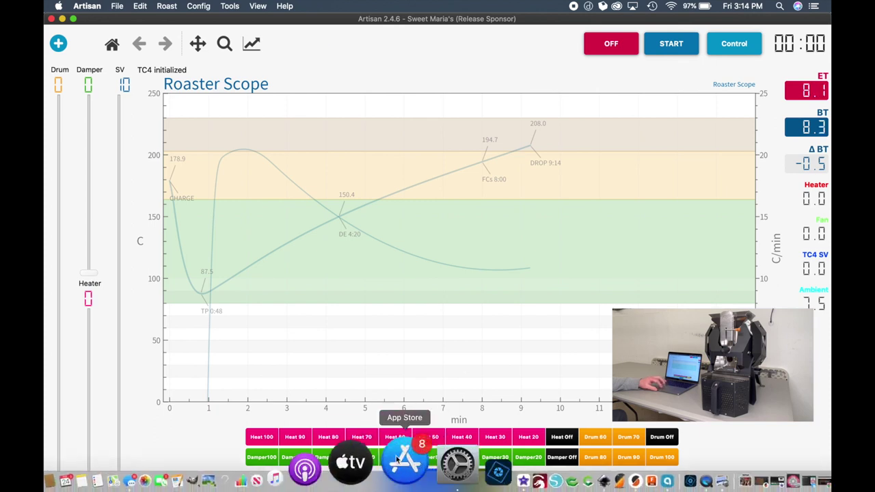